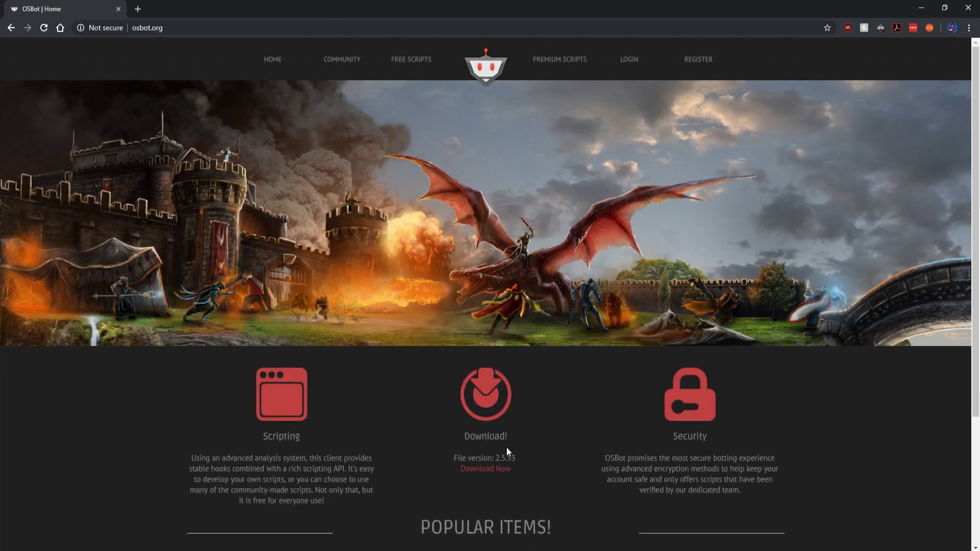
Step: Download OSBot 2.5.53.jar from the OSBot home page and keep it despite the harmful-file warning
left_click(494, 474)
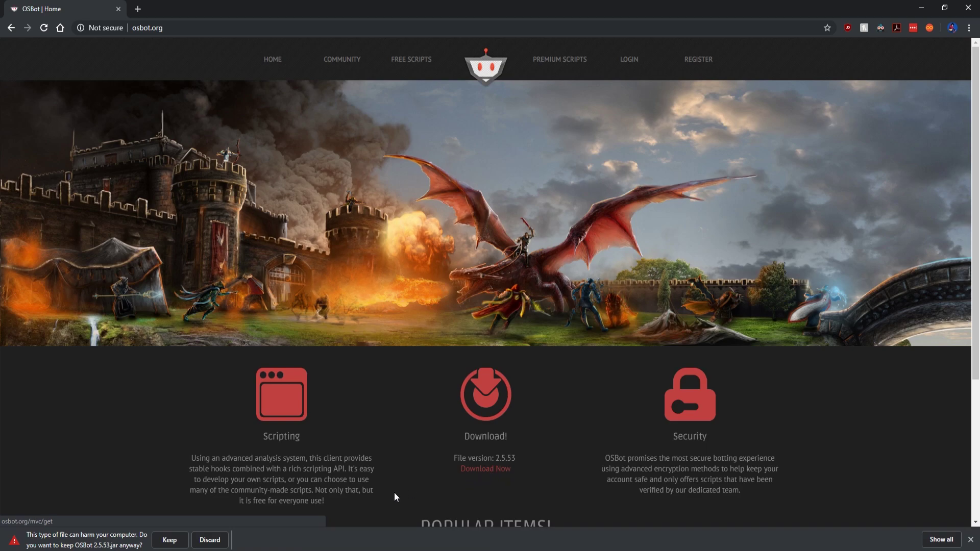
left_click(167, 541)
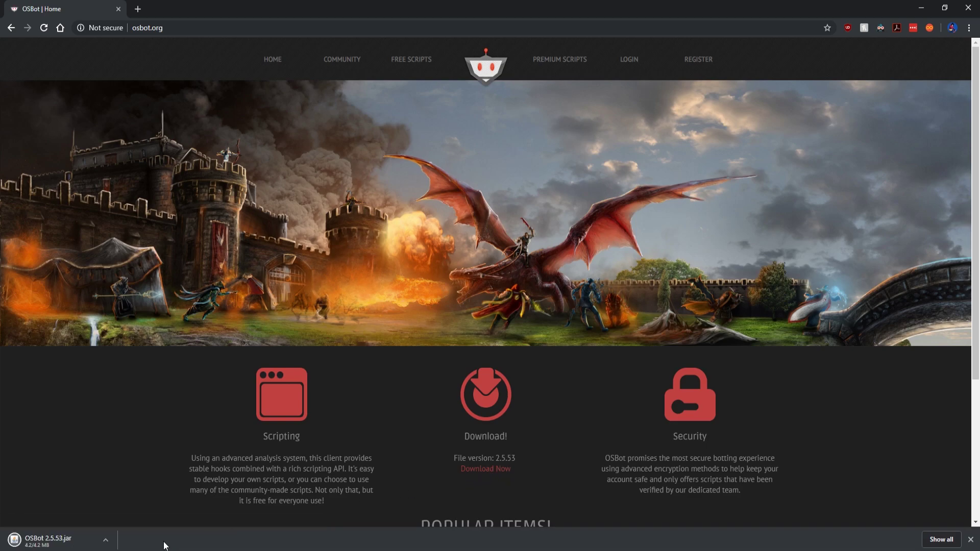
left_click(108, 541)
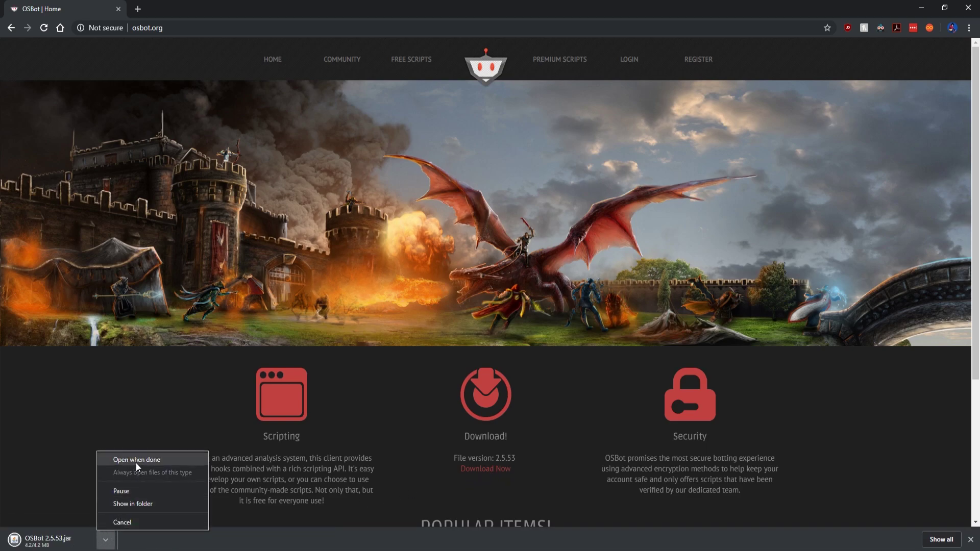
left_click(160, 504)
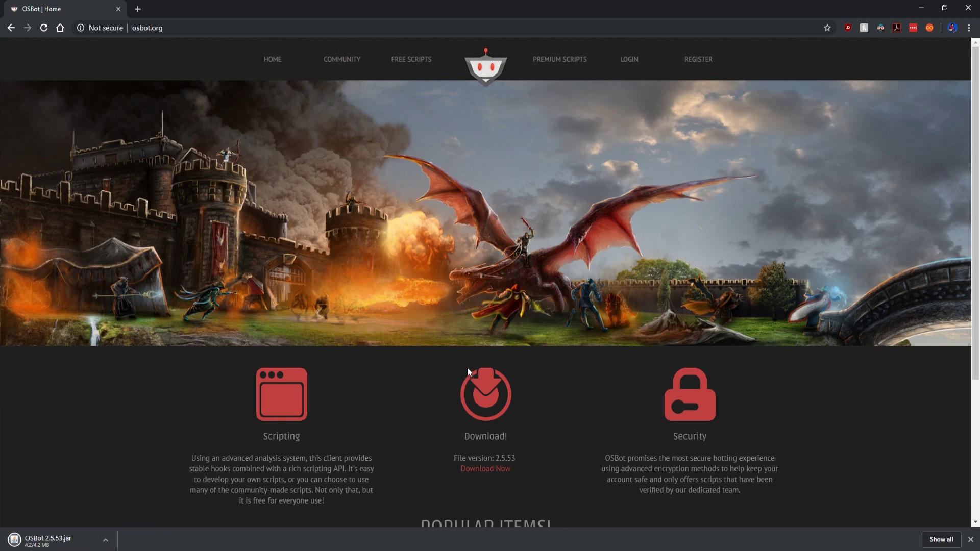
Step: Bring up the download's options menu while the jar finishes downloading
left_click(110, 545)
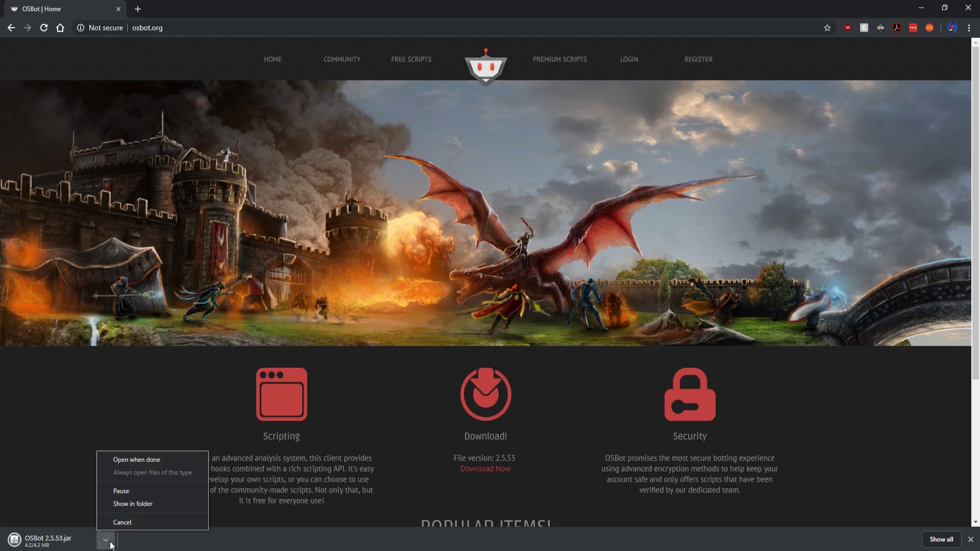
left_click(145, 505)
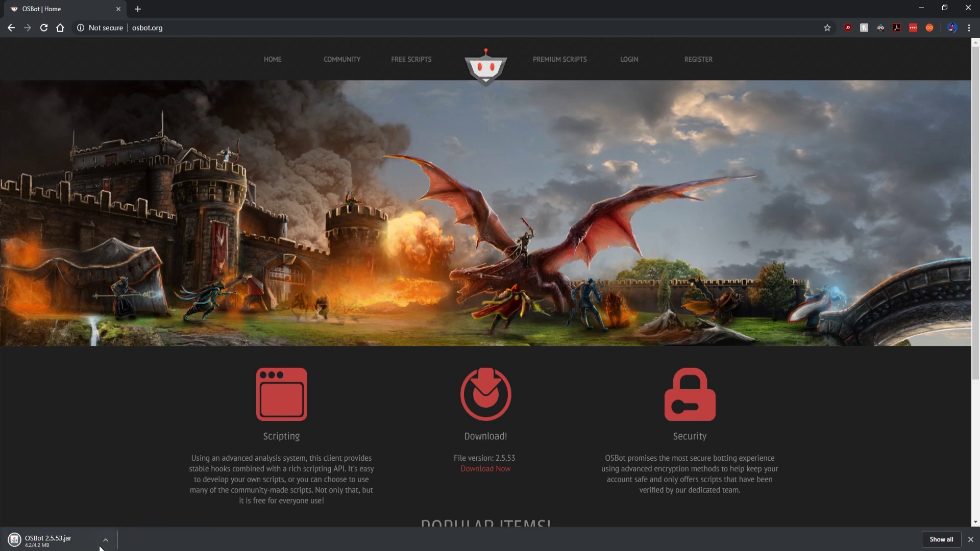
right_click(56, 544)
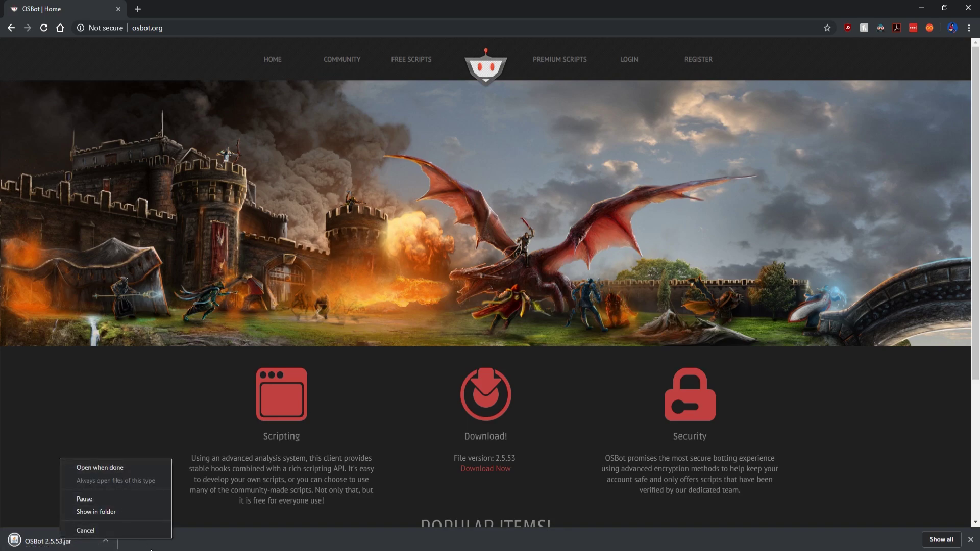
left_click(117, 542)
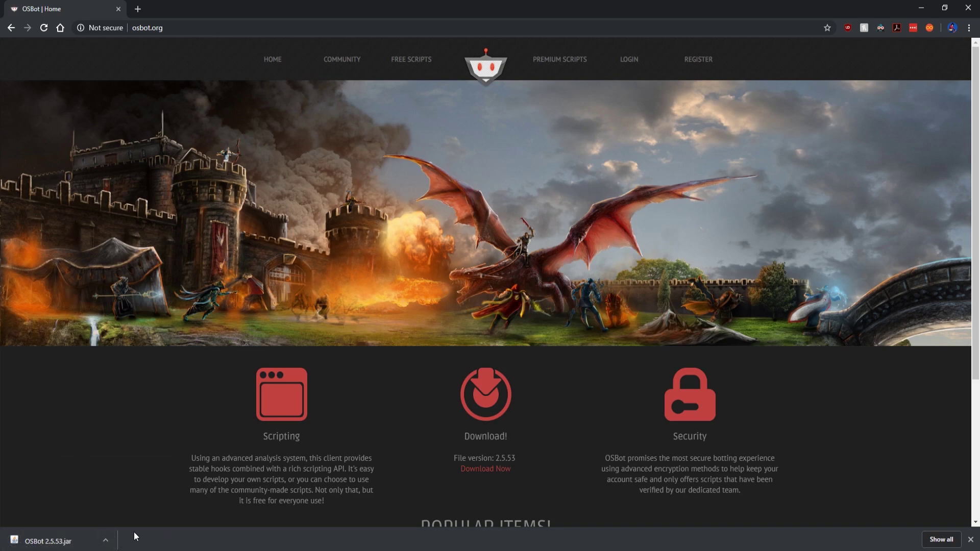
left_click(106, 540)
Step: Show OSBot 2.5.53.jar in the Downloads folder, then close File Explorer
left_click(137, 503)
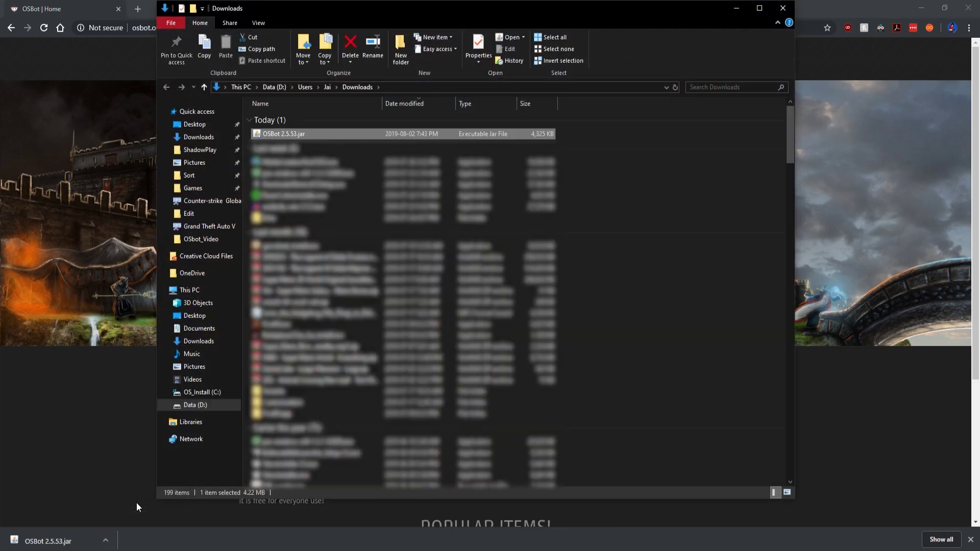
left_click(783, 8)
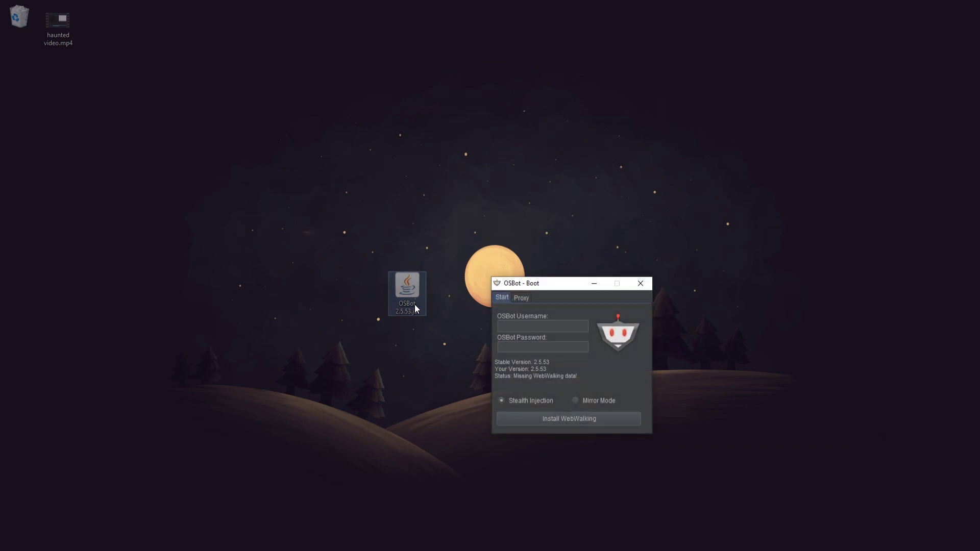
Step: Drag the OSBot - Boot login window higher on the screen
left_click_drag(560, 278, 559, 242)
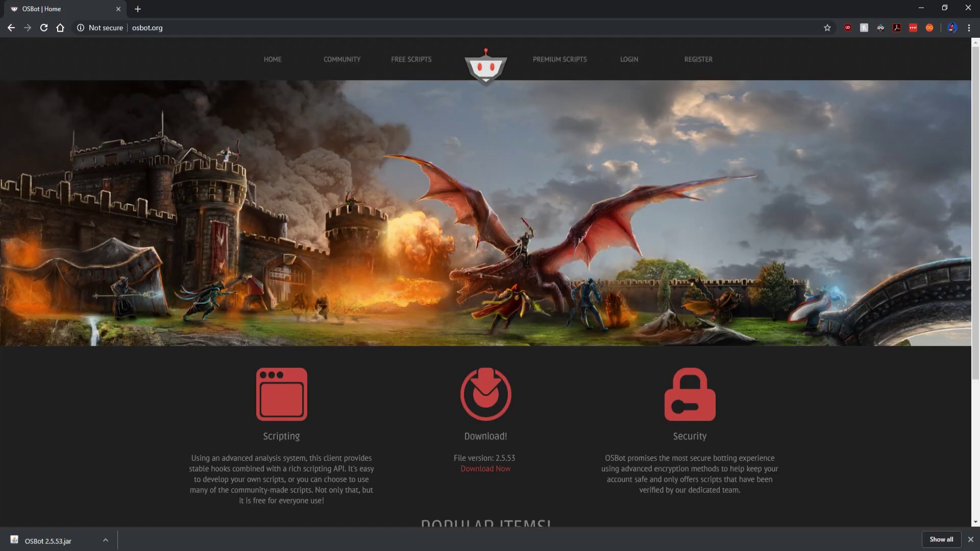
Step: Skip the product purchase and fill the Sign Up form with display name, e-mail and password
left_click(970, 540)
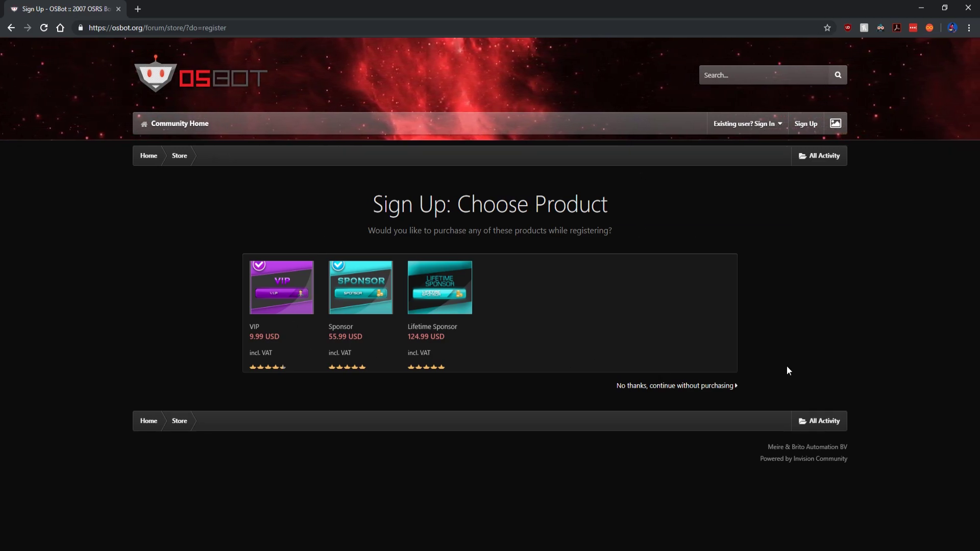
left_click(714, 387)
left_click(485, 280)
type("username")
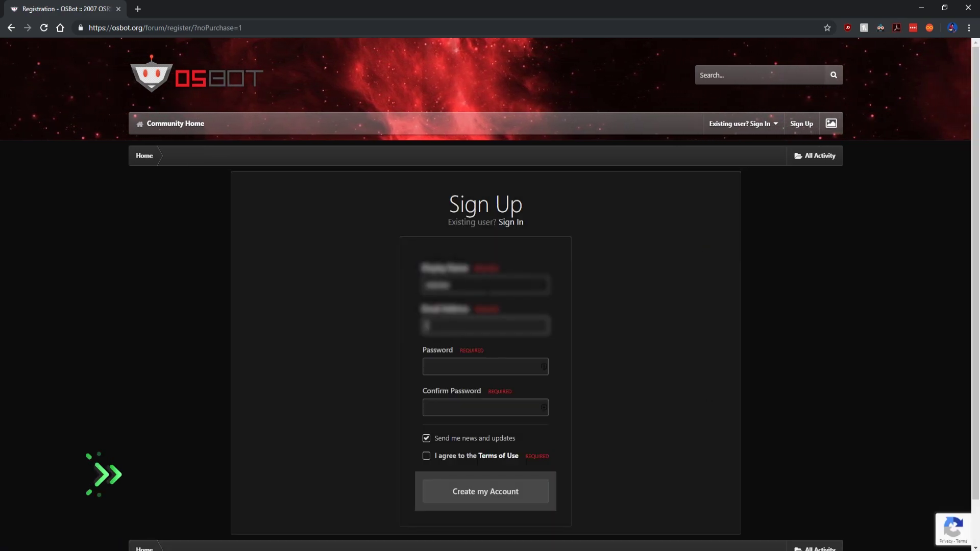
left_click(525, 326)
type("email@example.com")
key("Tab")
type("password1")
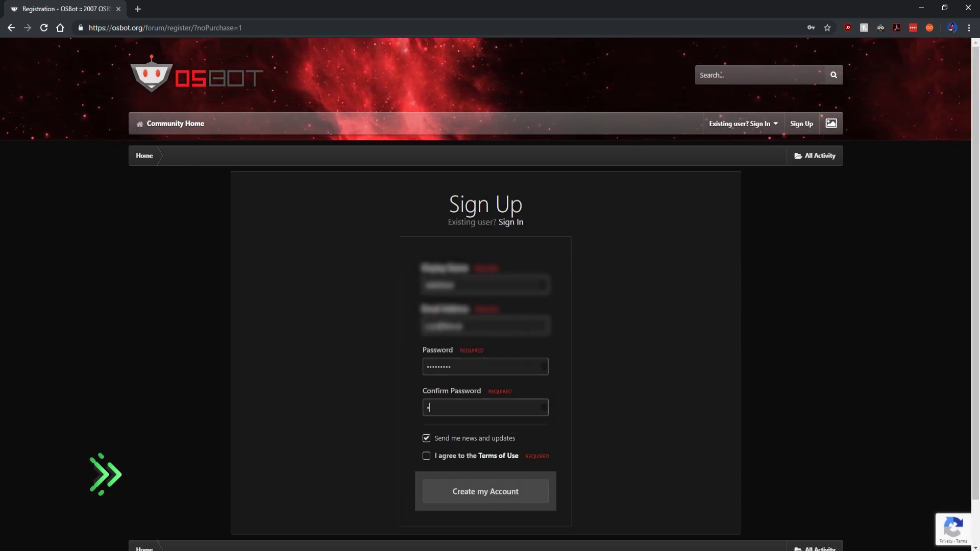
key("Tab")
type("password1")
Step: Accept the Terms of Use, create the account, and go to outlook.com in a new tab
left_click(426, 474)
left_click(484, 508)
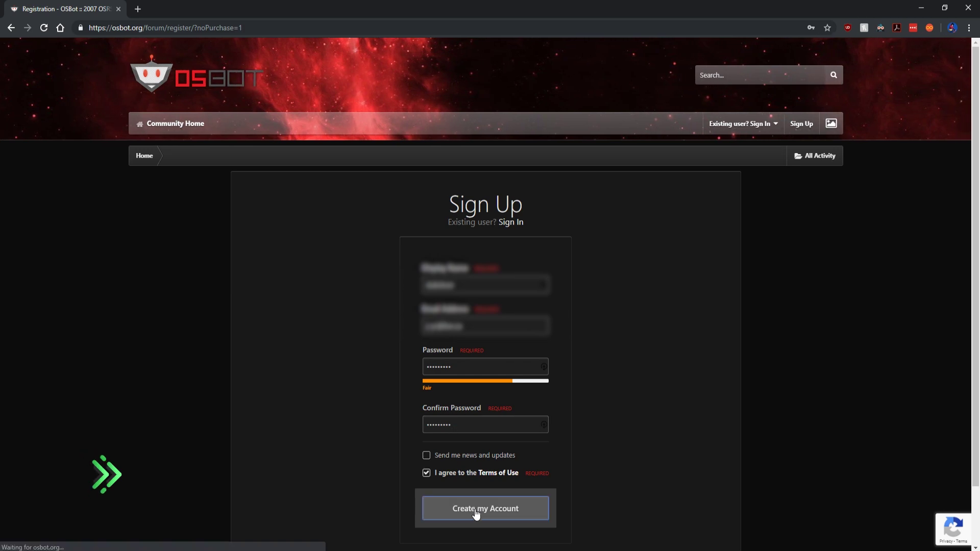
left_click(138, 8)
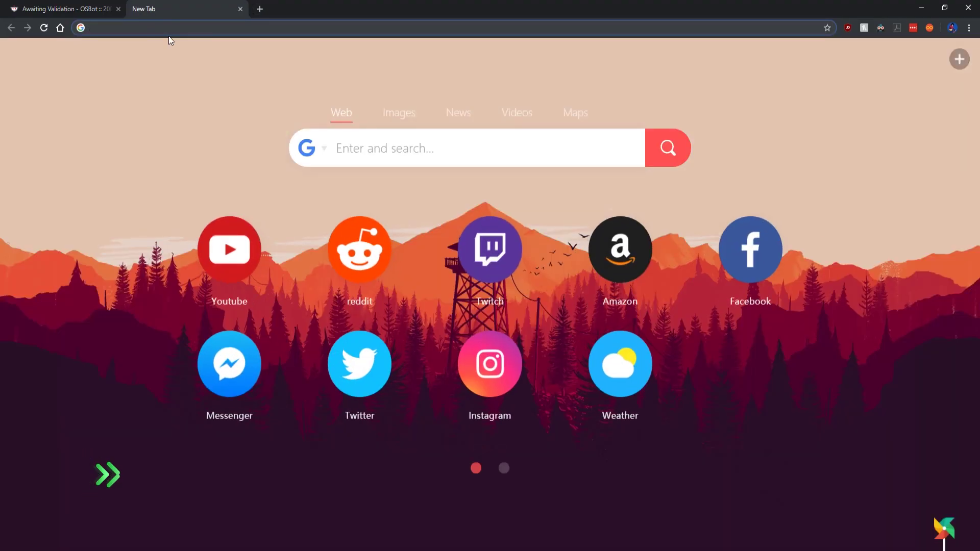
type("outlook.com")
key("Return")
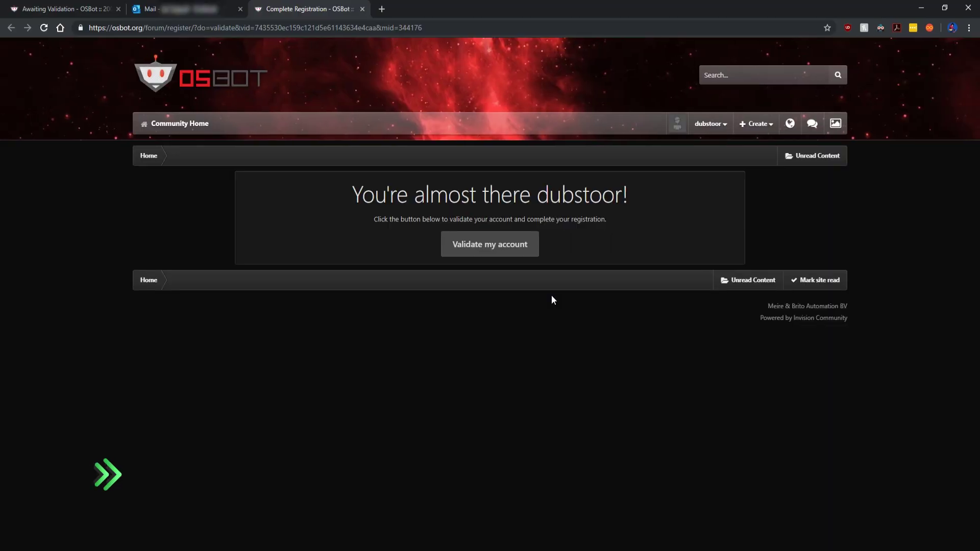
Step: Validate the account, finish Complete Your Profile, and open the forum's Scripts section
left_click(494, 249)
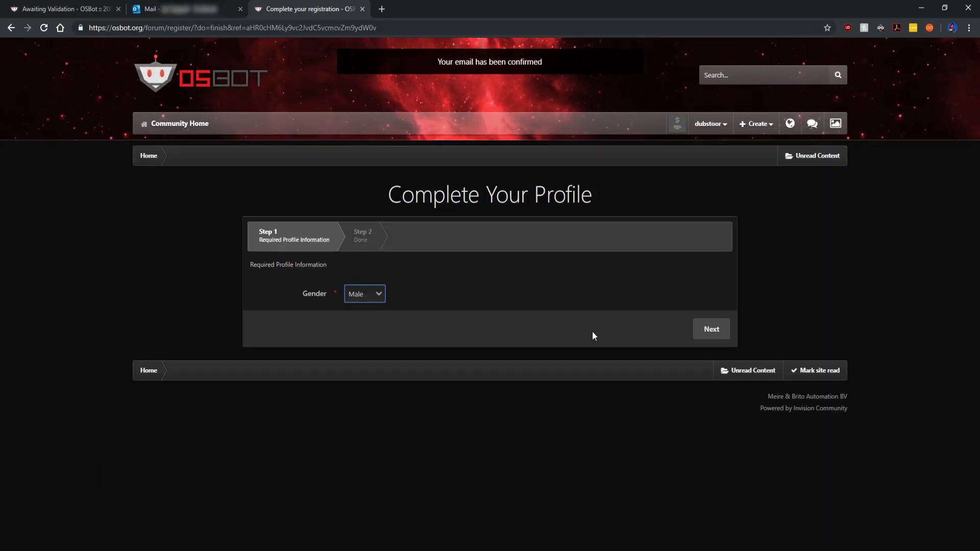
left_click(710, 329)
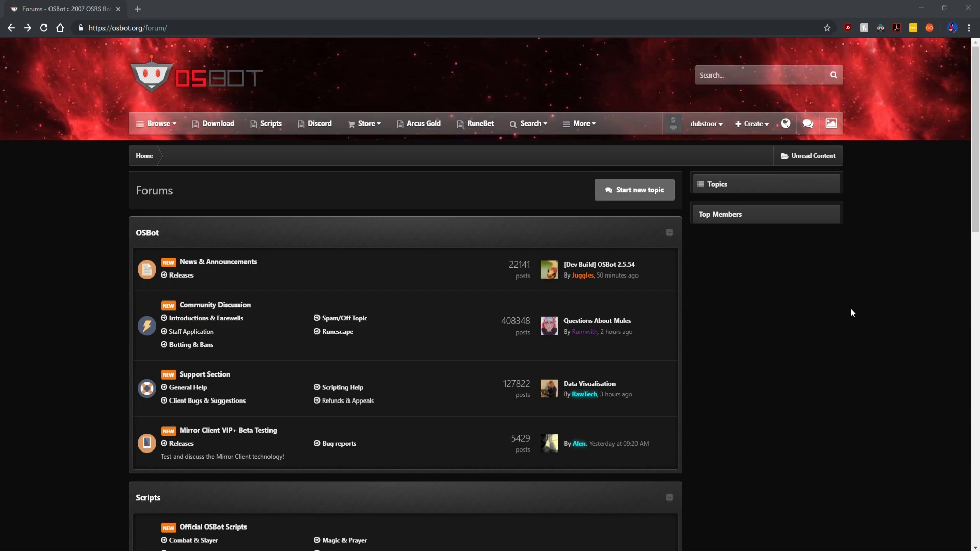
scroll(851, 308, "down", 3)
scroll(850, 312, "down", 3)
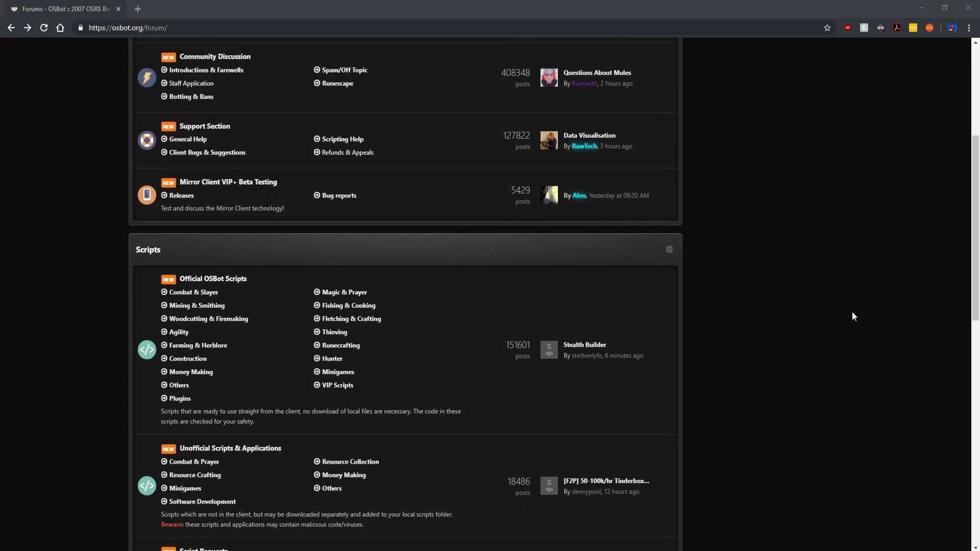
scroll(153, 284, "down", 1)
left_click(151, 216)
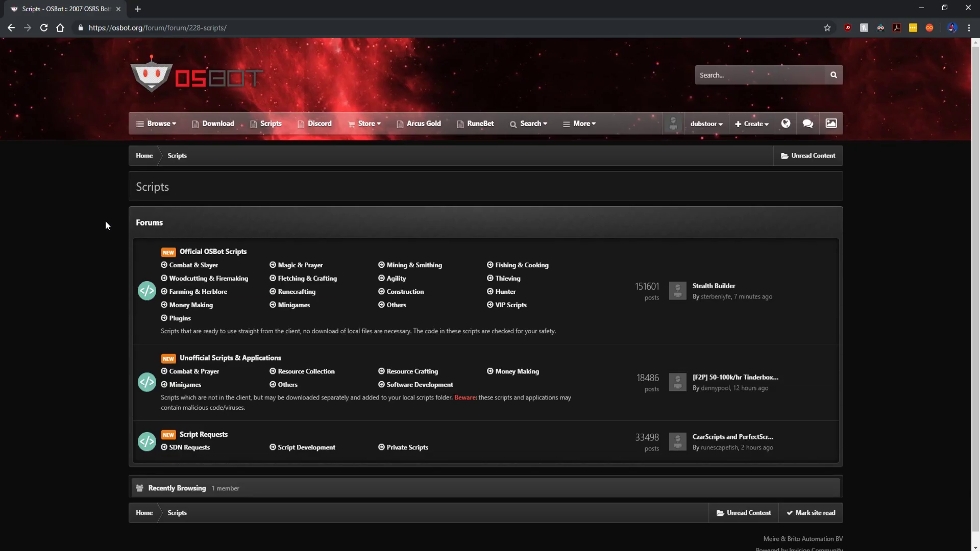
Step: Return to osbot.org, then go through COMMUNITY to the SDN Scripts library
left_click_drag(227, 28, 145, 28)
key("BackSpace")
key("Return")
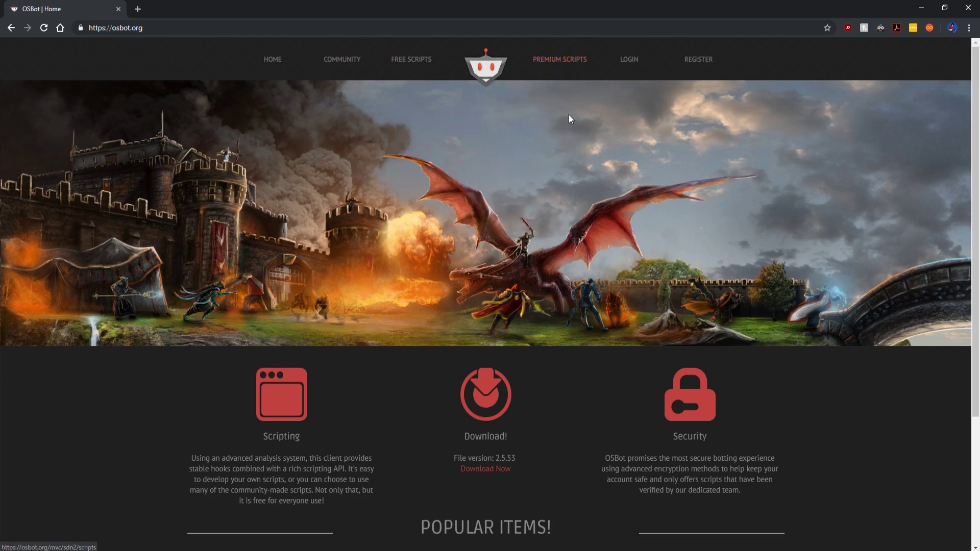
left_click(347, 58)
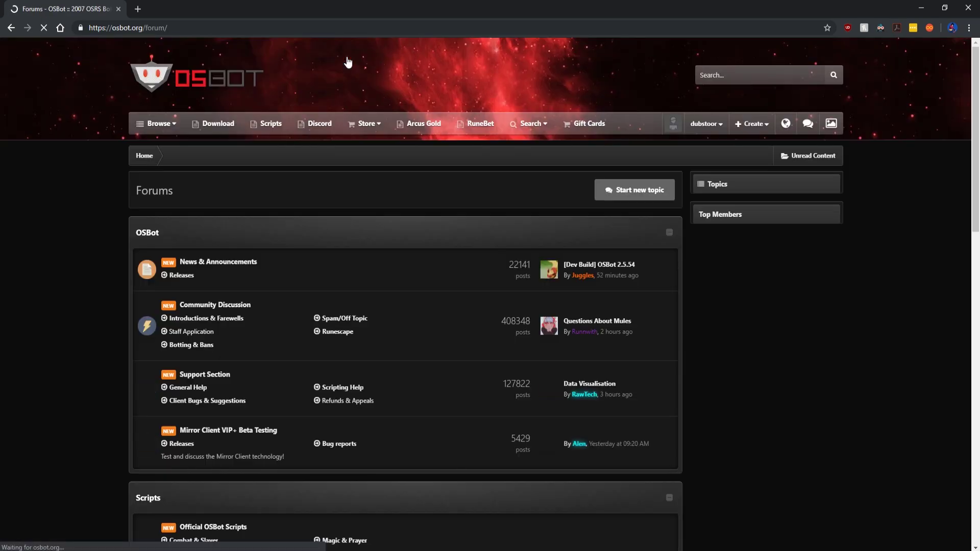
left_click(263, 134)
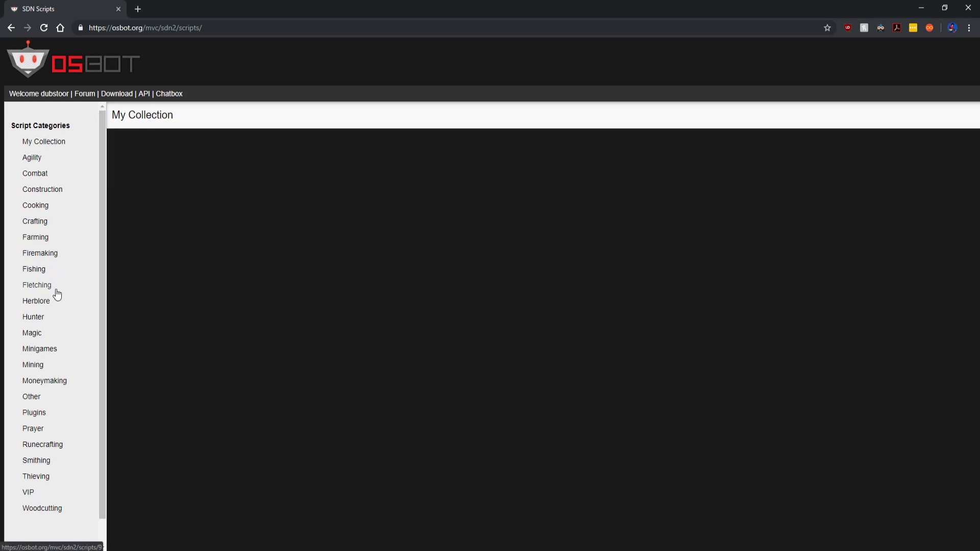
Step: In the Firemaking category, add Dream GE Firemaker and view Ultimate Firemaker's info
left_click(45, 258)
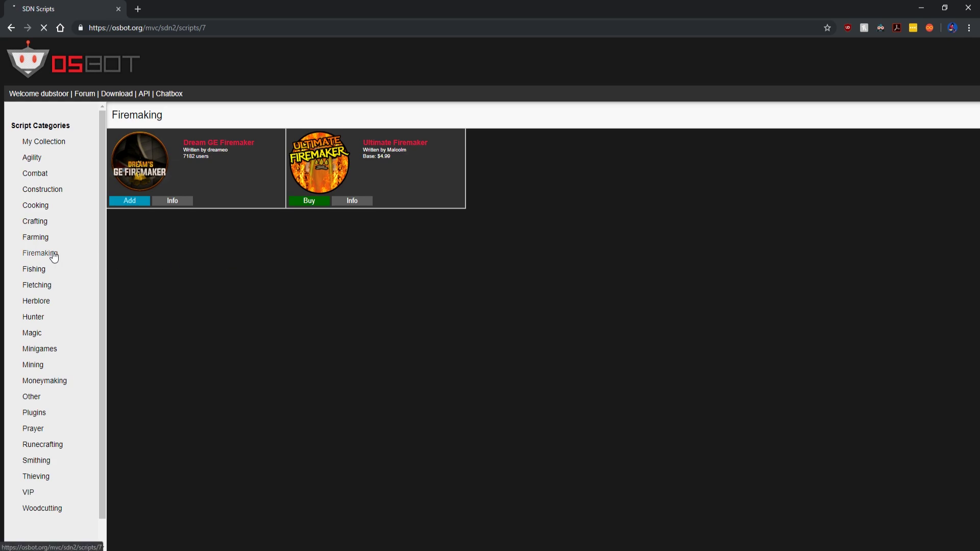
left_click(143, 203)
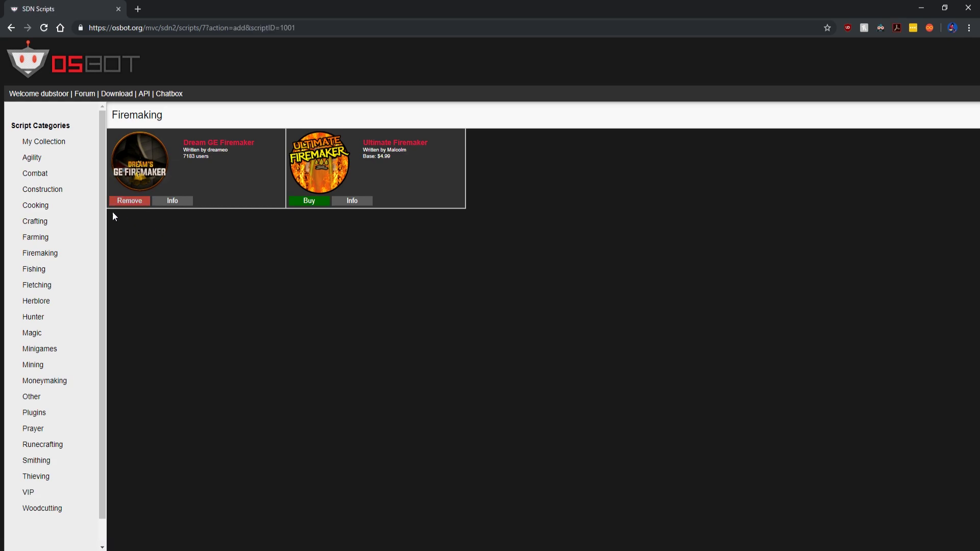
left_click(352, 200)
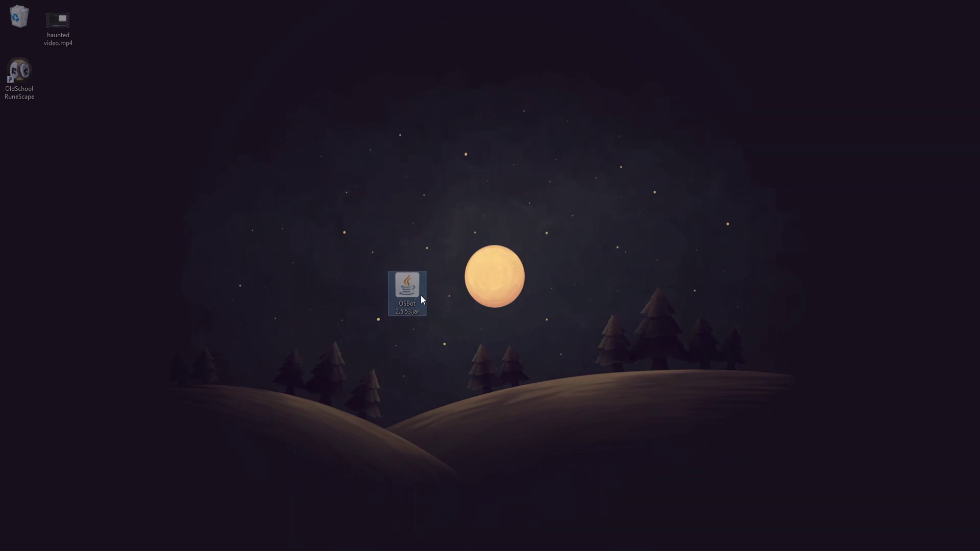
Step: Start the OSBot 2.5.53 jar and launch the client with the OSBot login
left_click_drag(567, 287, 577, 261)
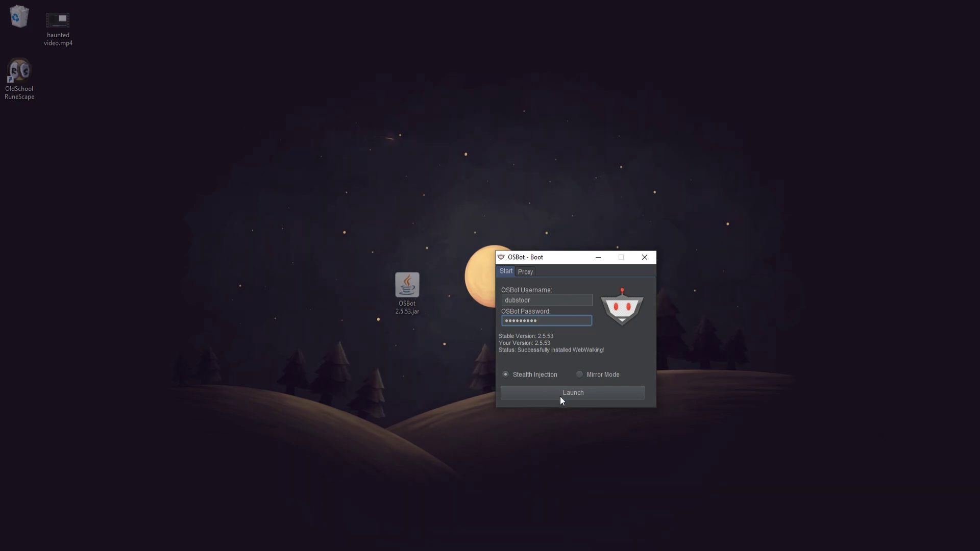
left_click(560, 397)
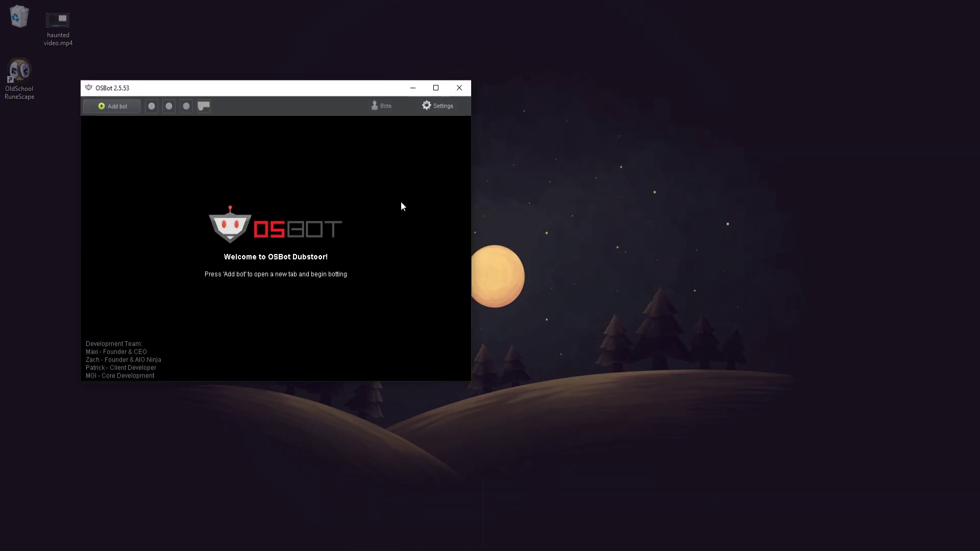
Step: Reposition the OSBot client window and begin adding a new bot
left_click_drag(282, 87, 642, 121)
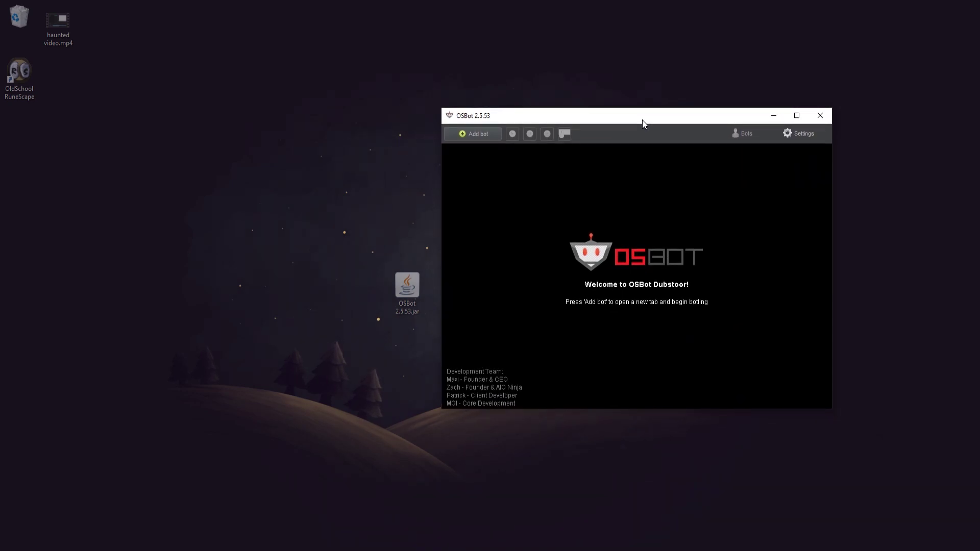
mouse_move(642, 121)
left_mouse_down()
mouse_move(634, 117)
mouse_move(645, 120)
left_mouse_up()
left_click(485, 137)
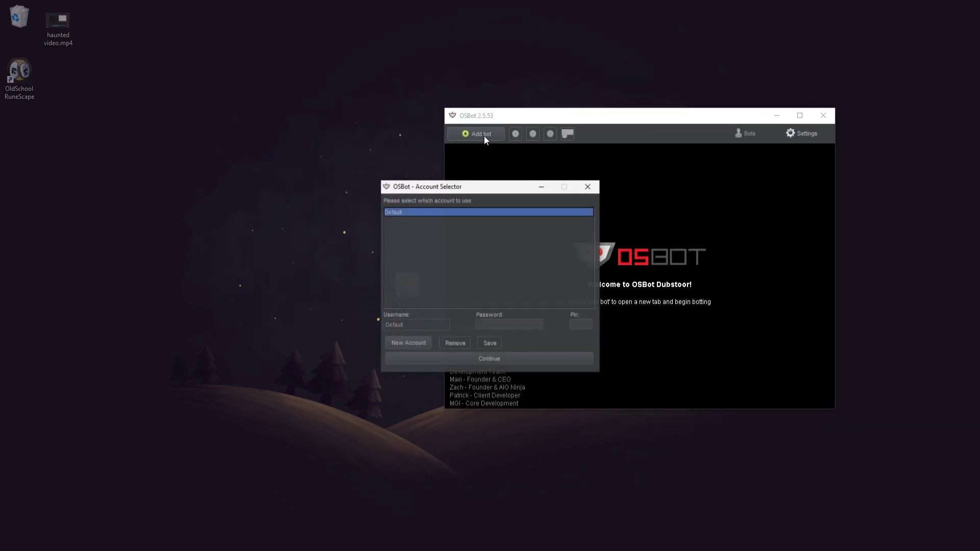
left_click_drag(485, 190, 592, 174)
Step: Save a new game account's login, select it, and start the bot with it
left_click(517, 329)
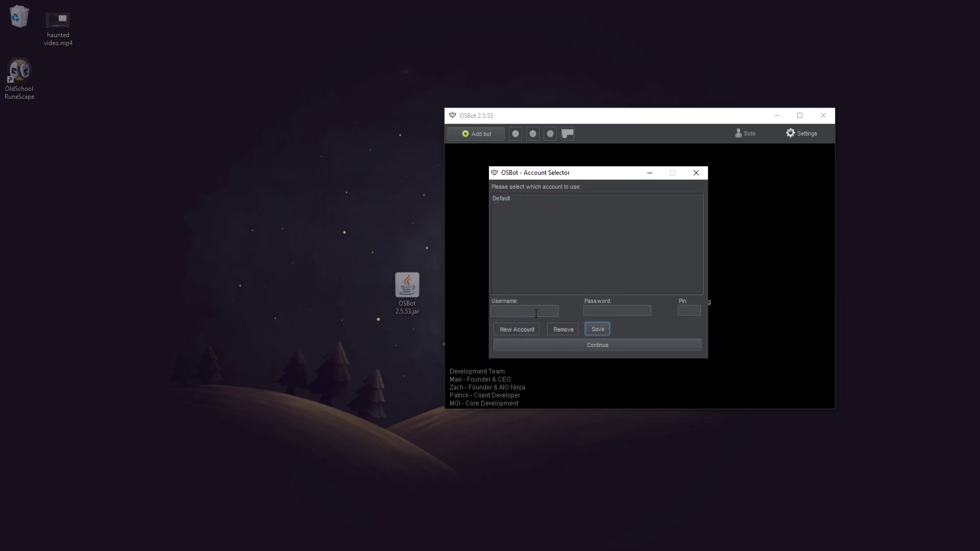
left_click_drag(560, 177, 284, 75)
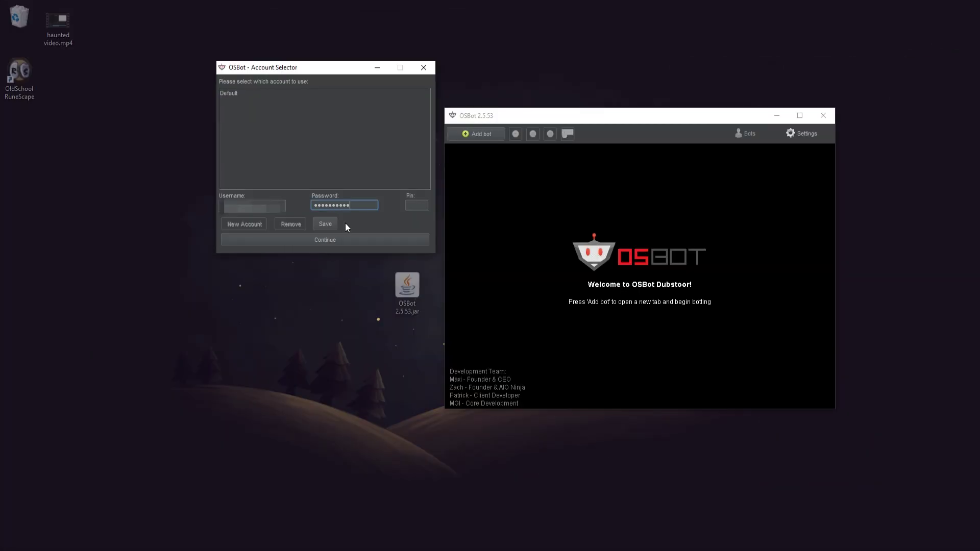
left_click(329, 224)
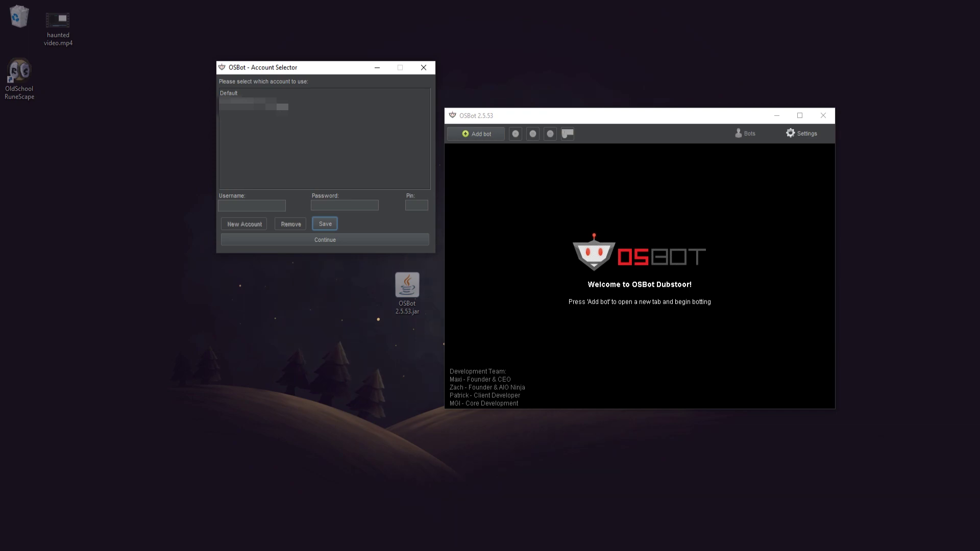
left_click(279, 107)
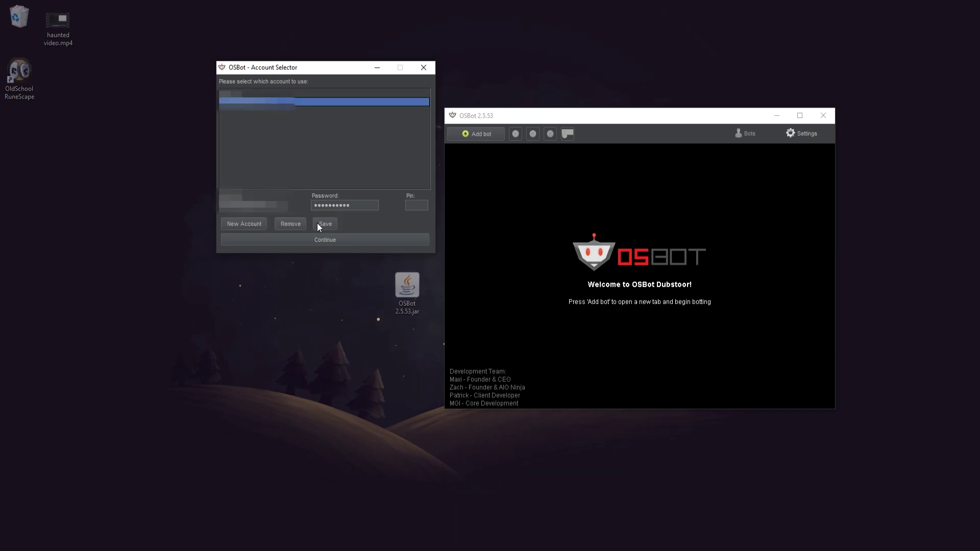
left_click(321, 241)
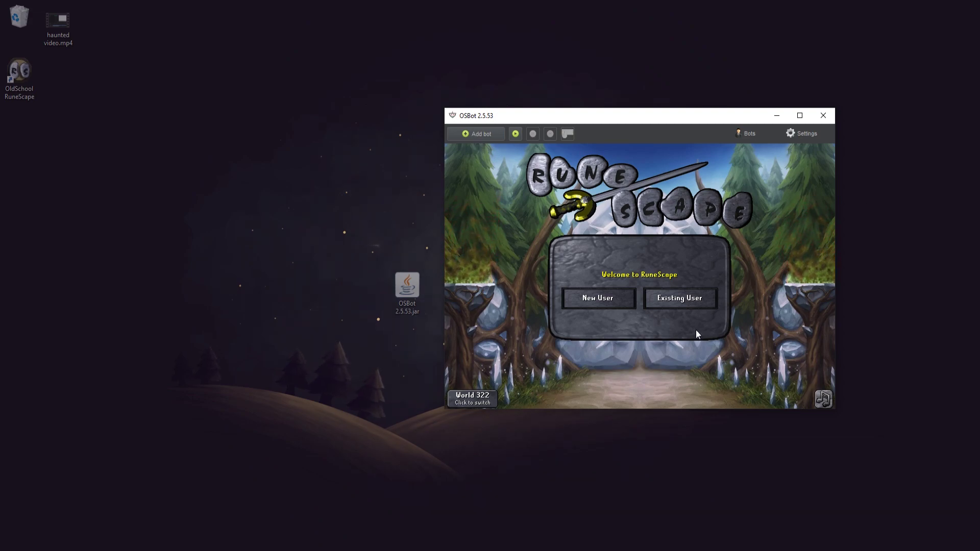
Step: Mute the login screen music and change the world to 301
left_click(823, 399)
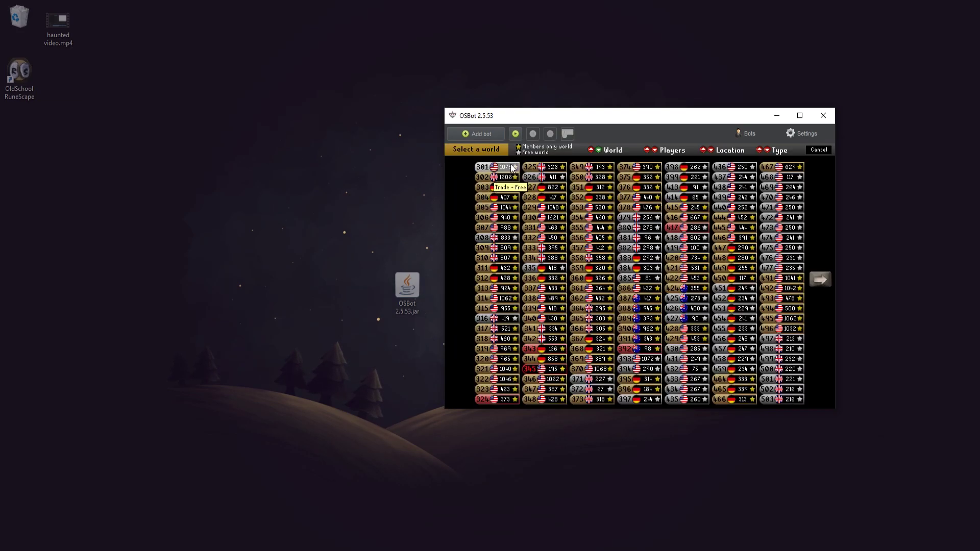
left_click(504, 168)
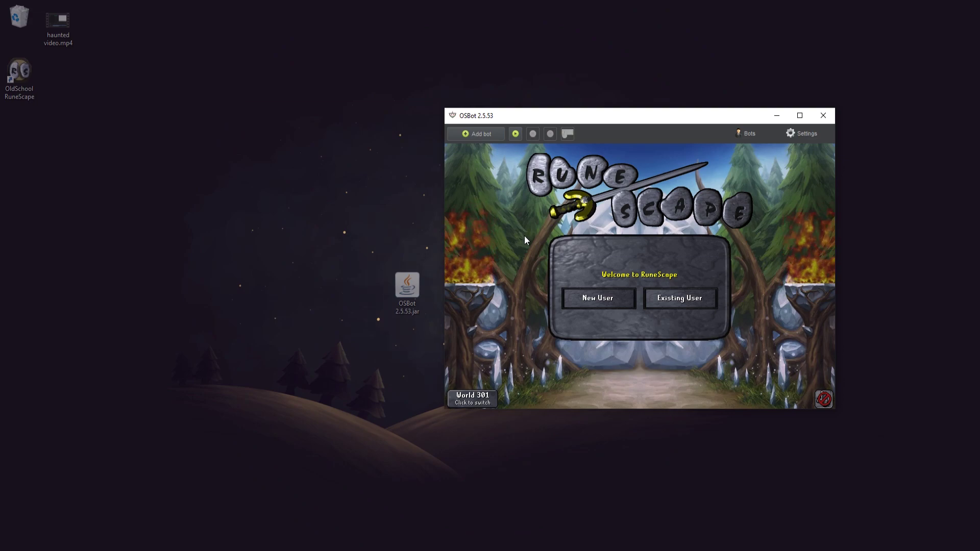
Step: Start the [SDN] Dream GE Firemaker script from the Script Selector and dismiss the ad banner
left_click(515, 134)
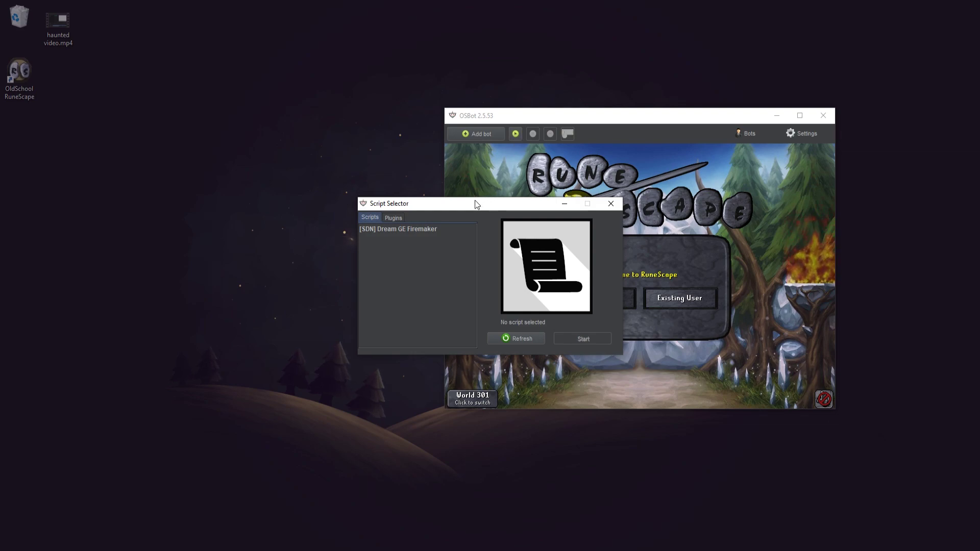
left_click(435, 228)
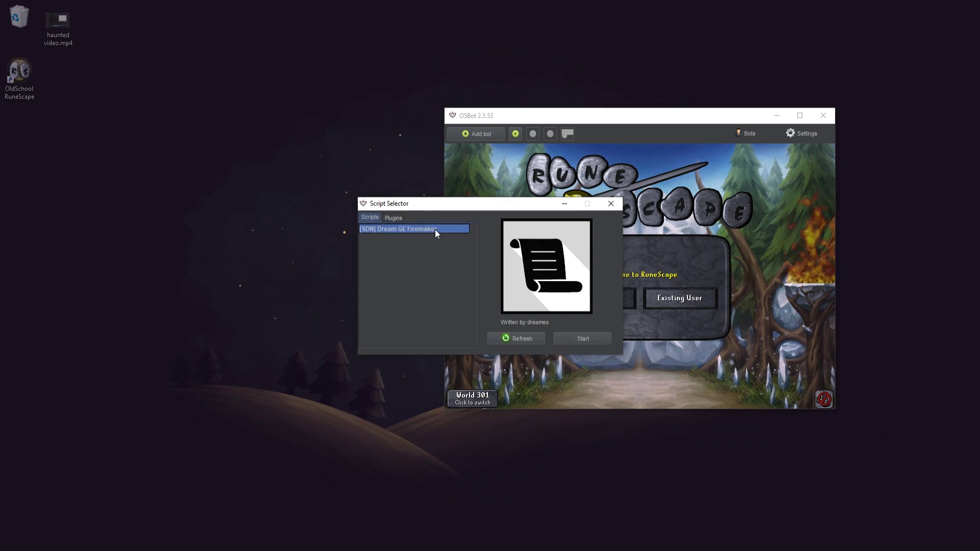
left_click(582, 338)
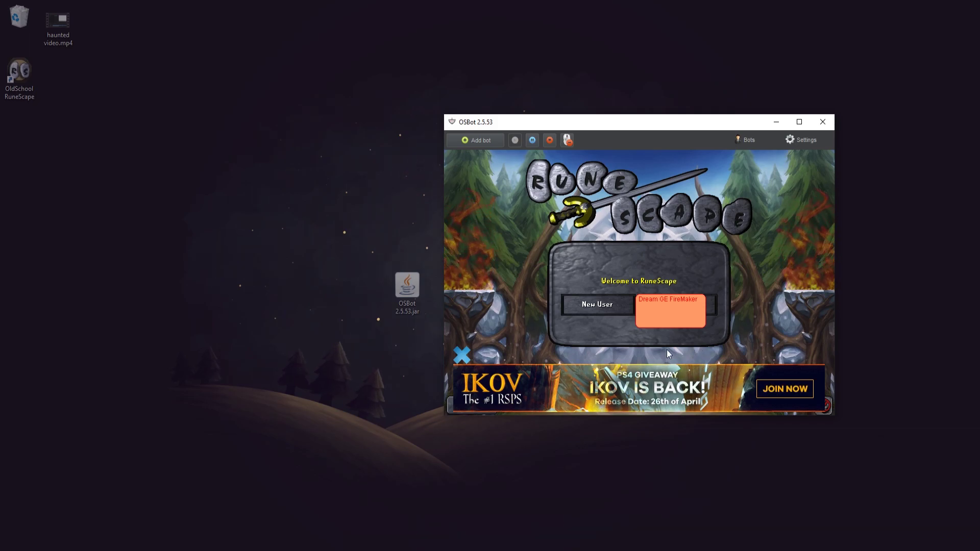
left_click(463, 353)
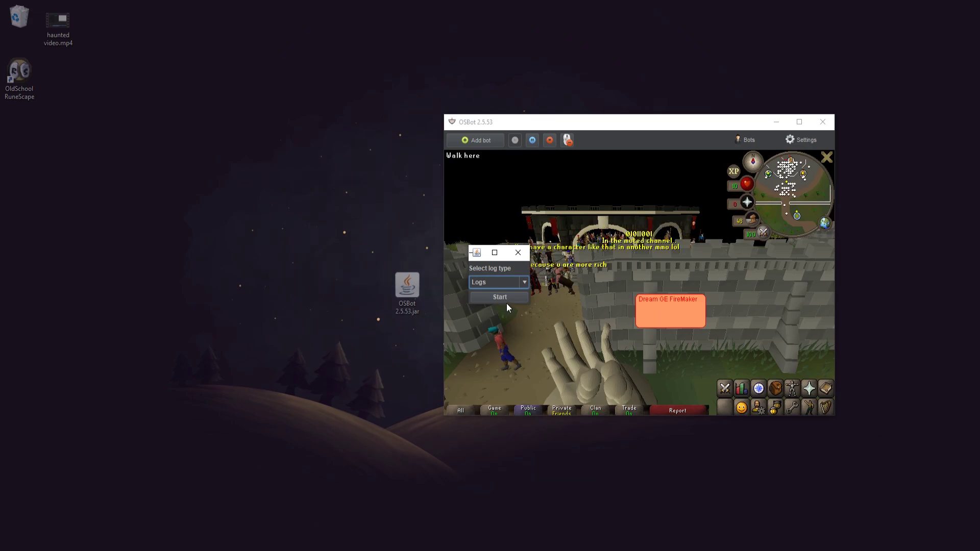
Step: Confirm plain Logs as the log type to start burning, and maximize the OSBot client window
left_click(504, 298)
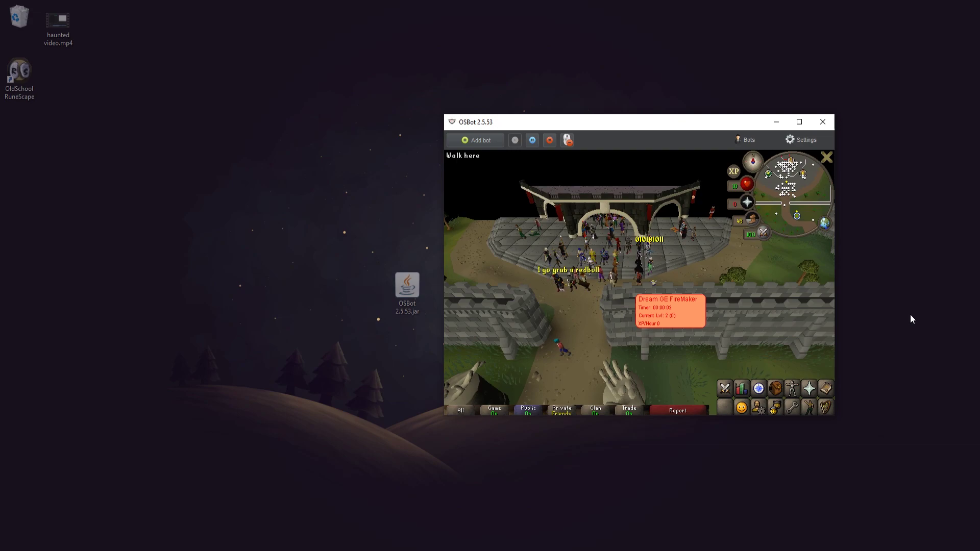
left_click(799, 122)
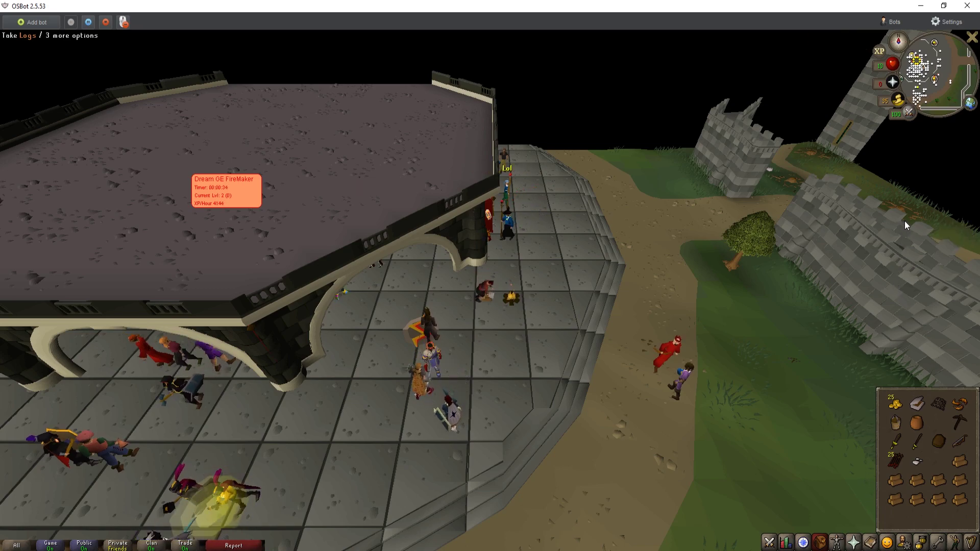
right_click(859, 550)
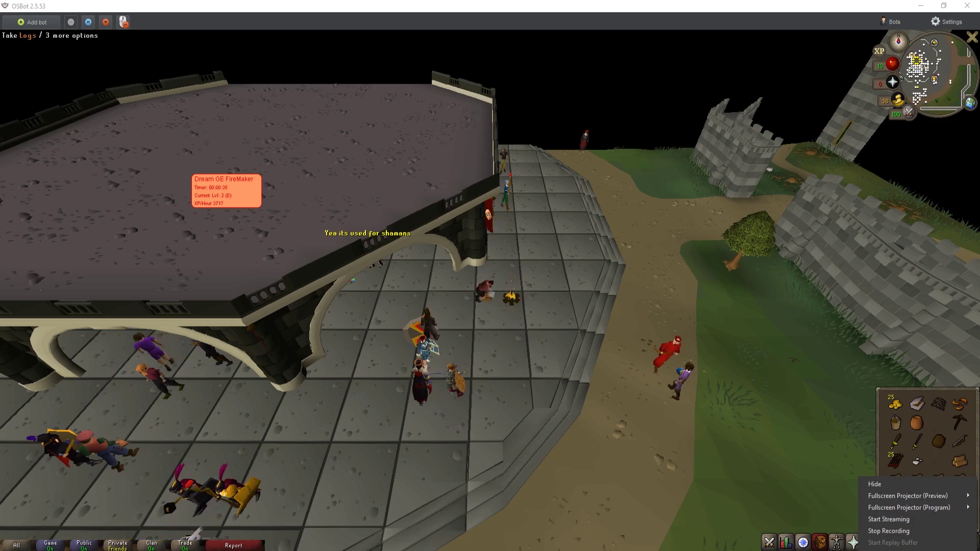
left_click(619, 477)
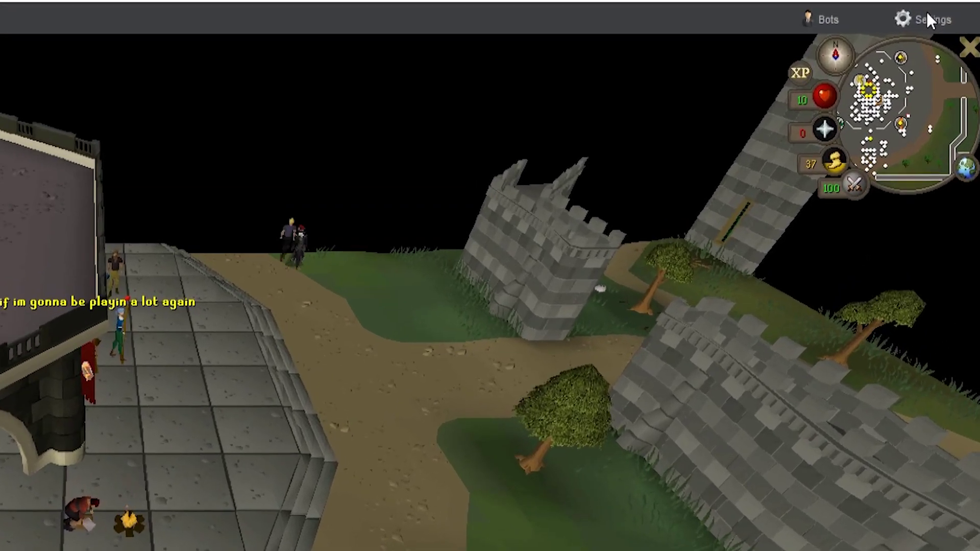
left_click(945, 20)
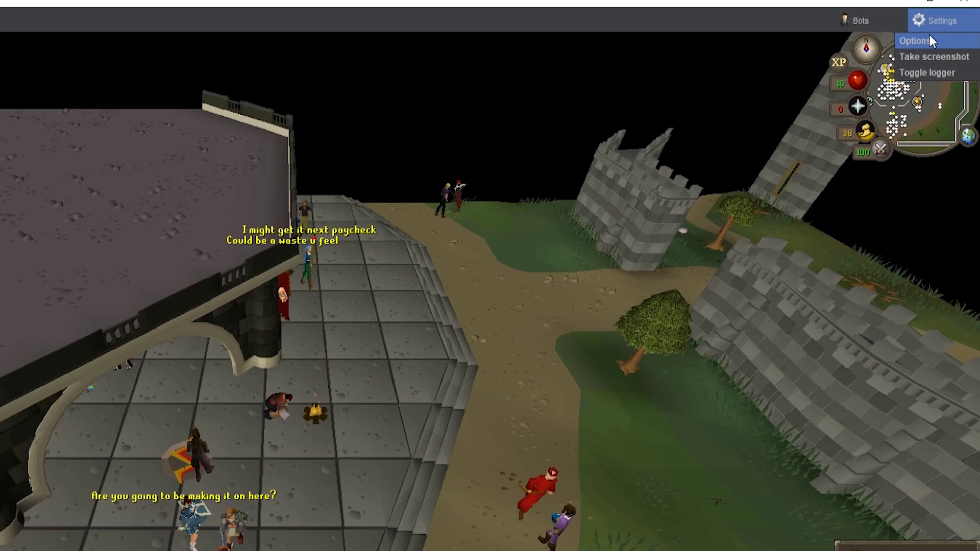
Step: In Options, tick Breaks enabled with 'You will bot for' 20 and 'You will break for' 10
left_click(926, 41)
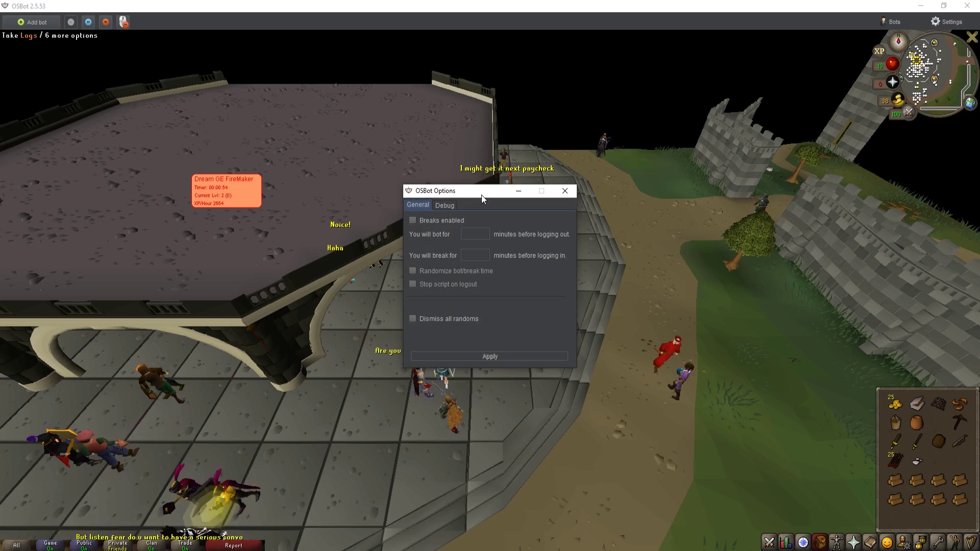
left_click_drag(482, 194, 633, 186)
left_click(599, 212)
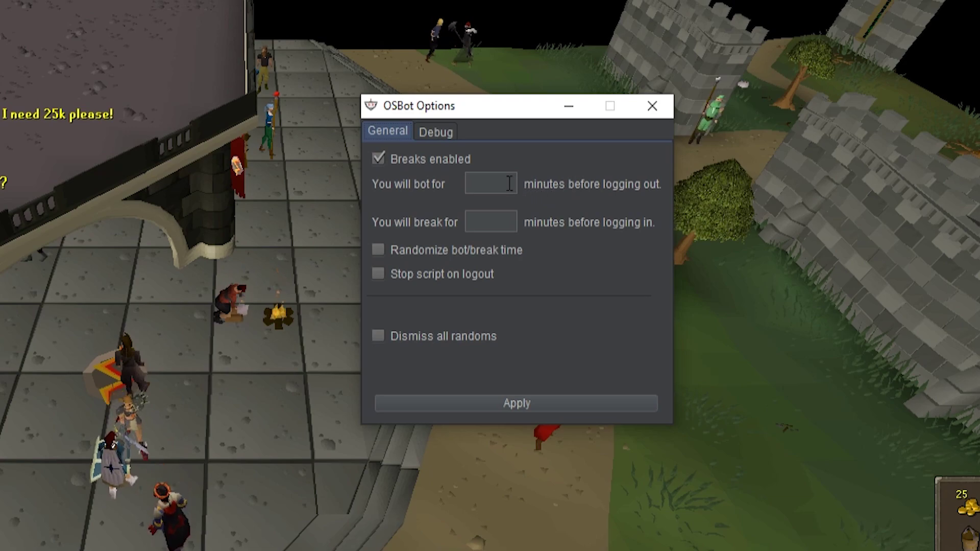
key("Tab")
type("20")
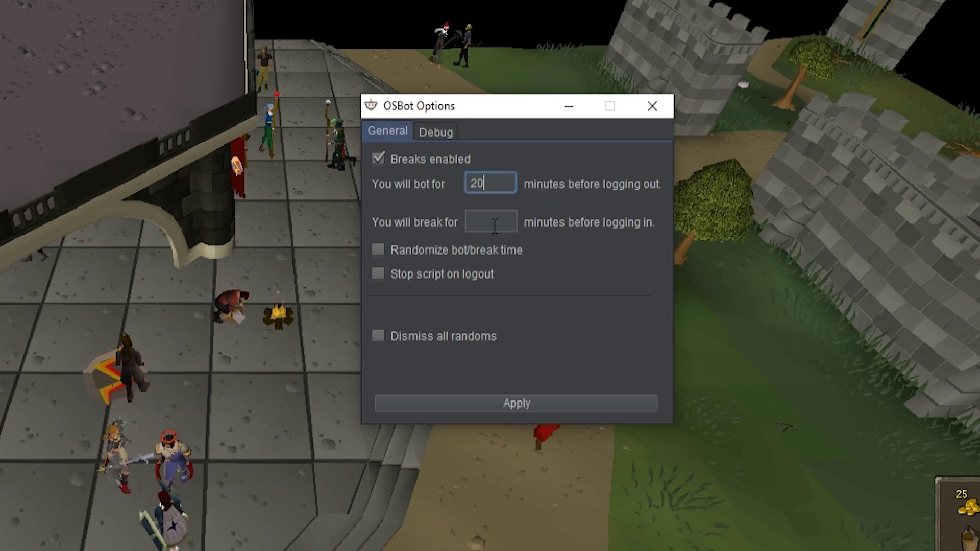
key("Tab")
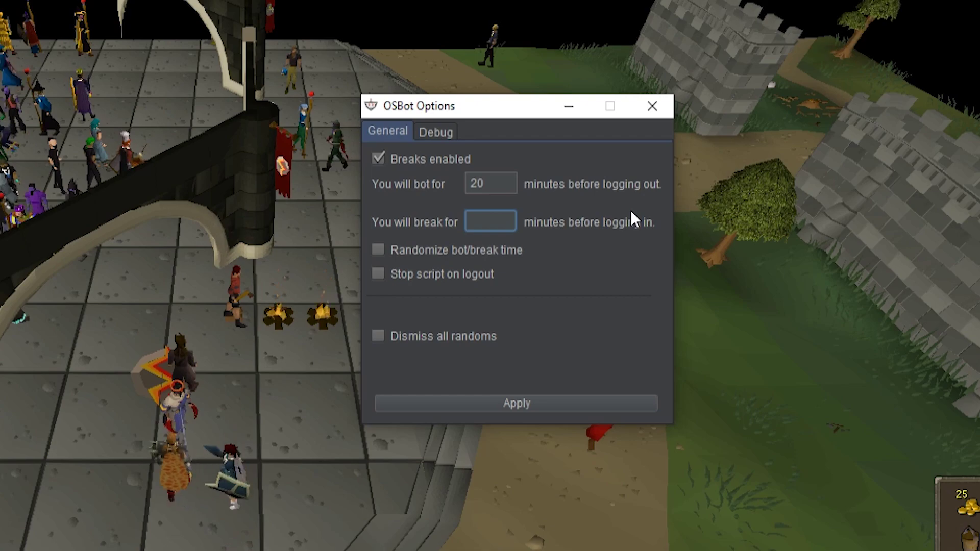
type("10")
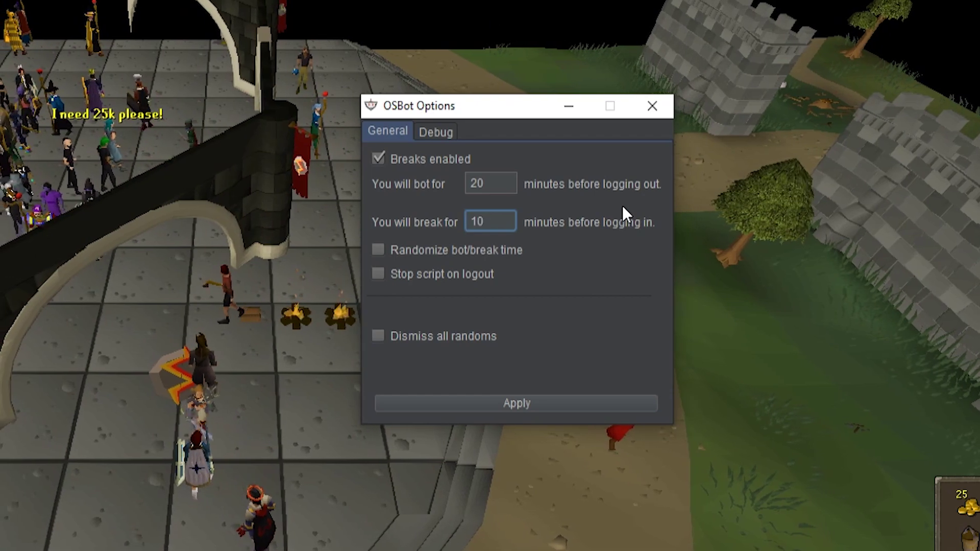